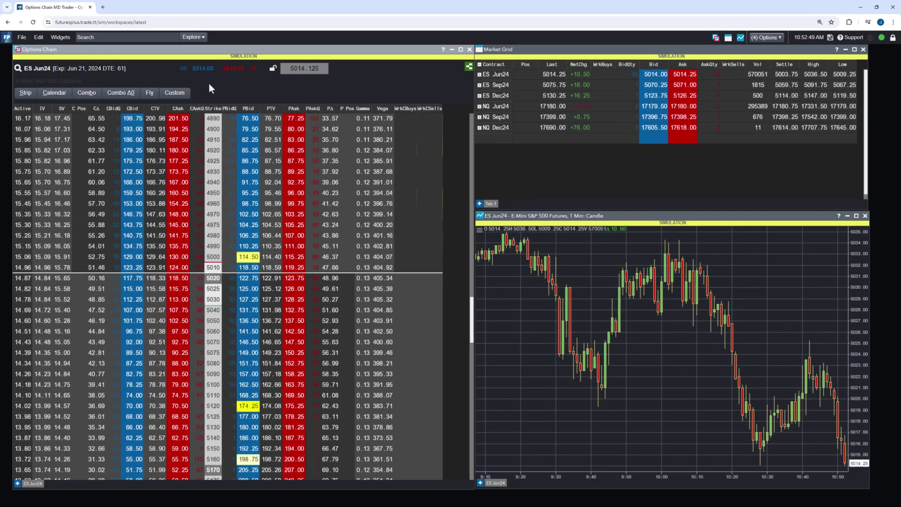
# Step: Open a second Options Chain loaded with CME ES Jun24 options expiring Jun 21, 2024
pyautogui.click(66, 40)
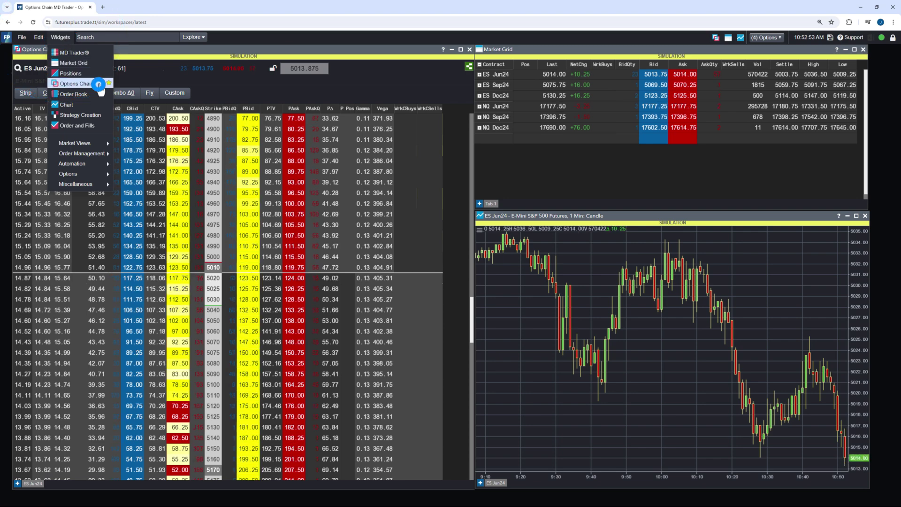
pyautogui.click(98, 84)
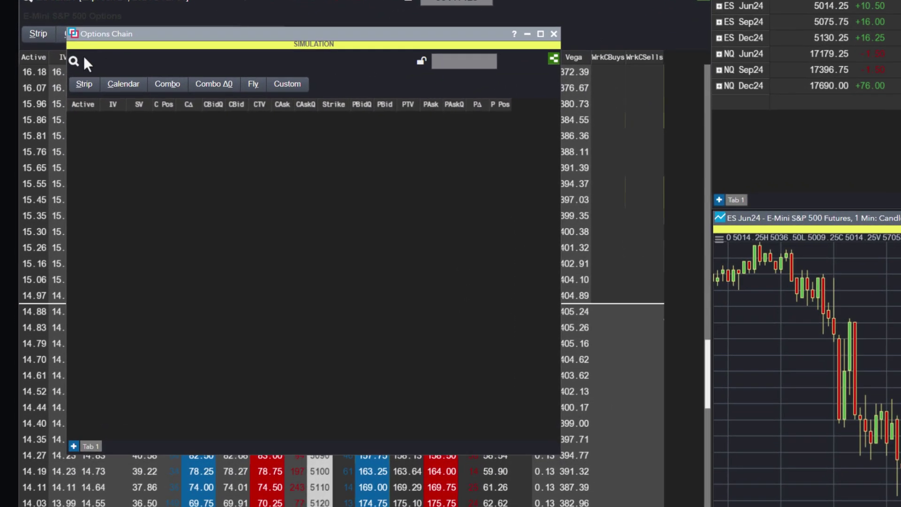
pyautogui.click(74, 62)
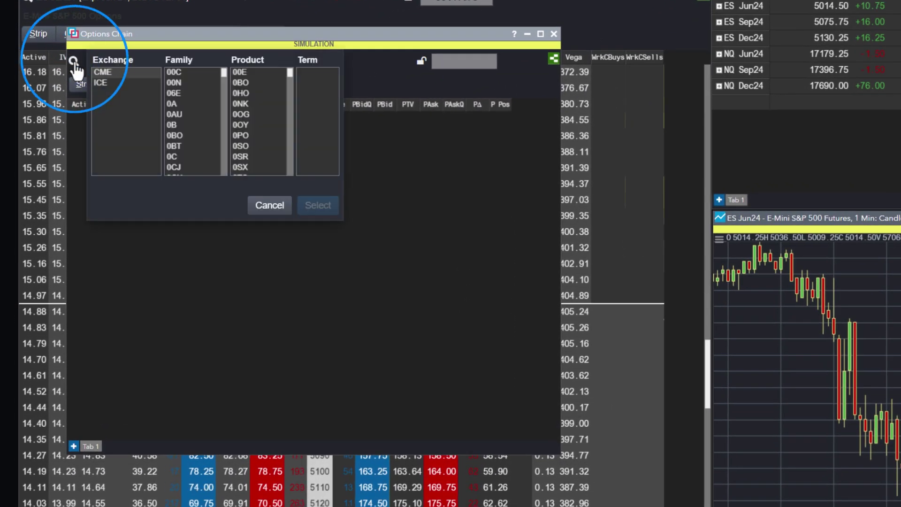
pyautogui.scroll(-15, 183, 113)
pyautogui.click(183, 114)
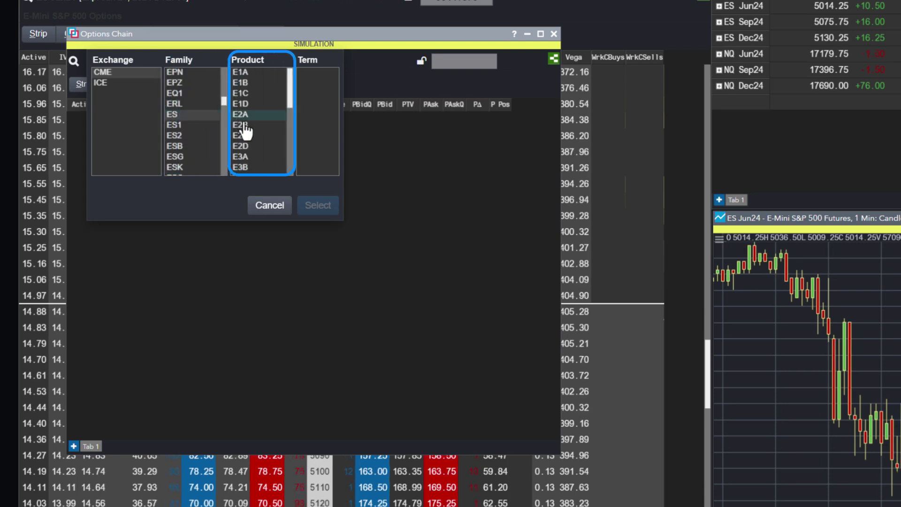
pyautogui.click(239, 115)
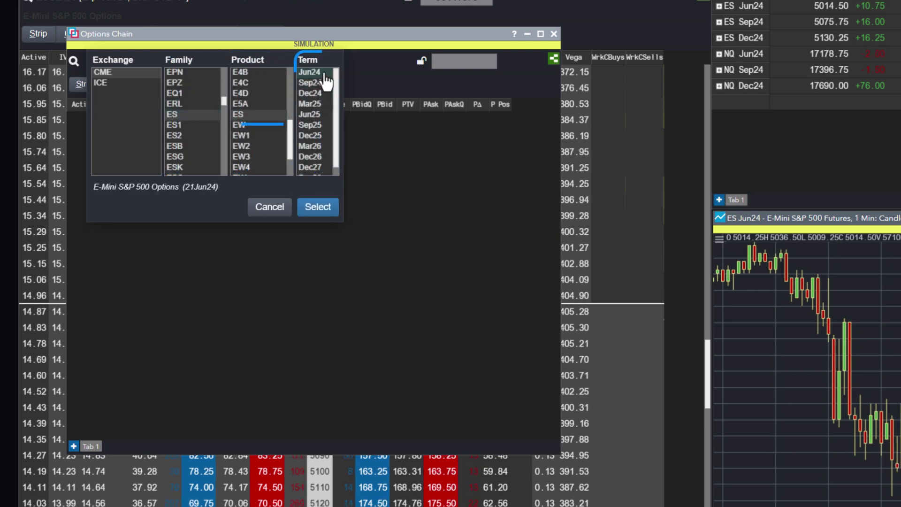
pyautogui.click(333, 215)
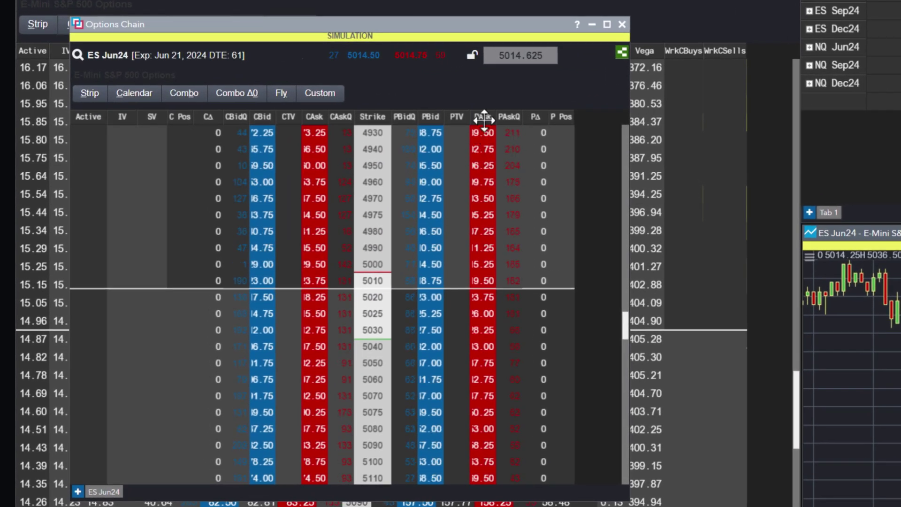
# Step: Fit every column of the ES Jun24 options chain to its content
pyautogui.rightClick(484, 119)
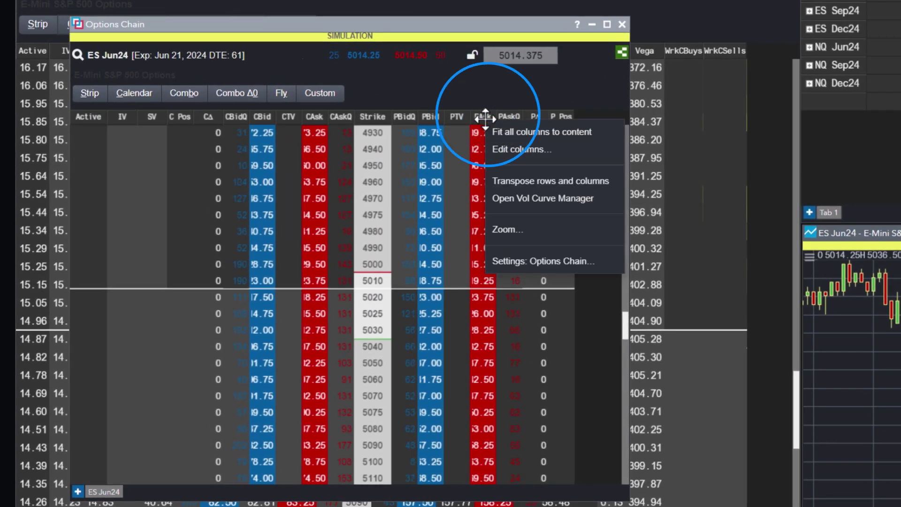
pyautogui.click(511, 128)
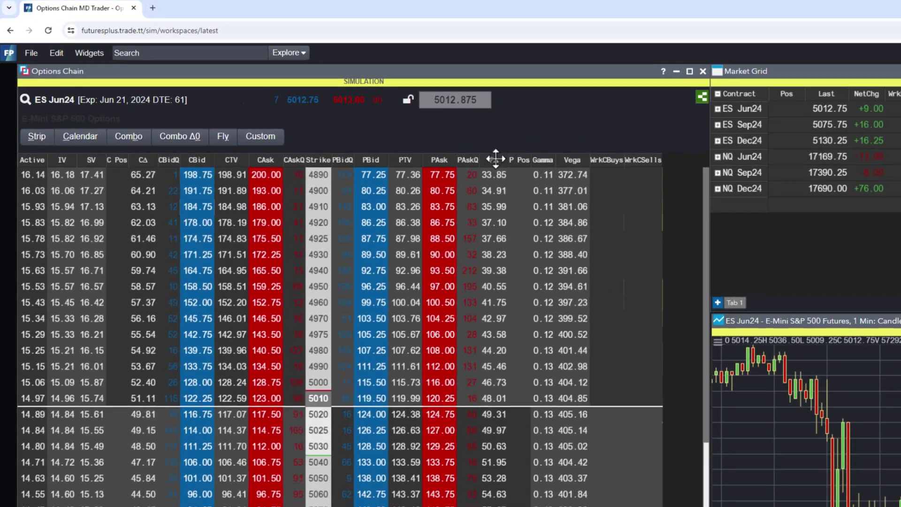
pyautogui.rightClick(496, 160)
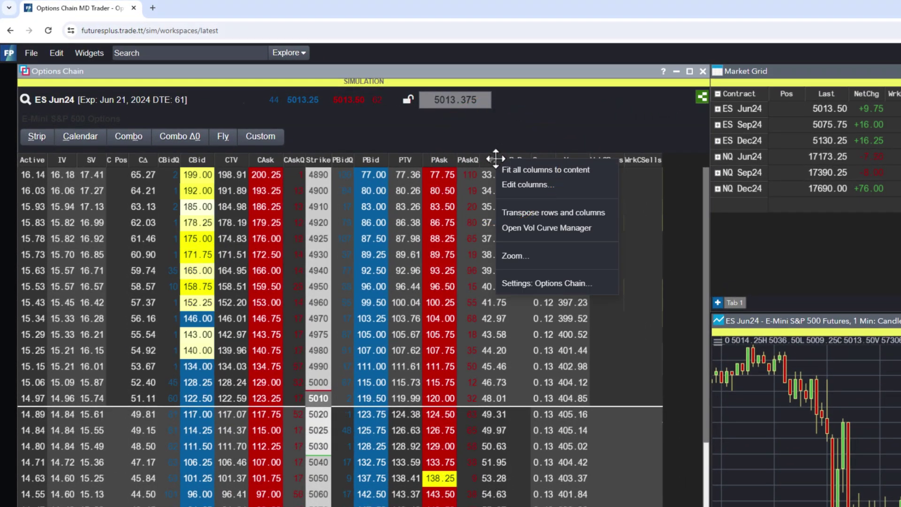
# Step: Turn on the Theta column in the ES Jun24 chain's column list
pyautogui.click(573, 187)
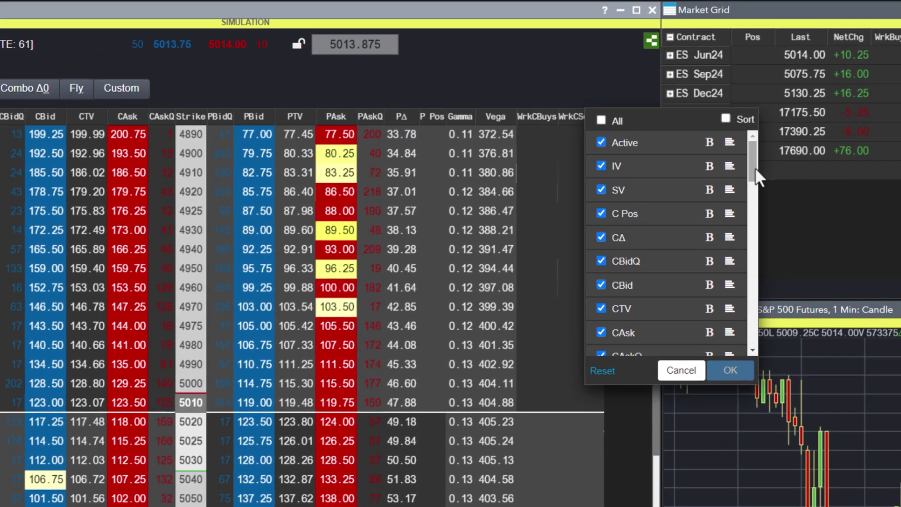
pyautogui.moveTo(755, 167); pyautogui.dragTo(750, 234)
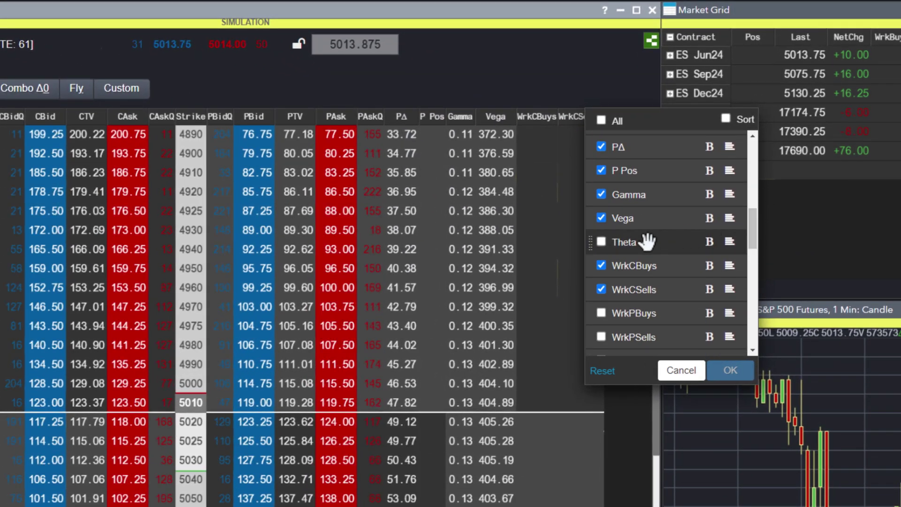
pyautogui.click(601, 241)
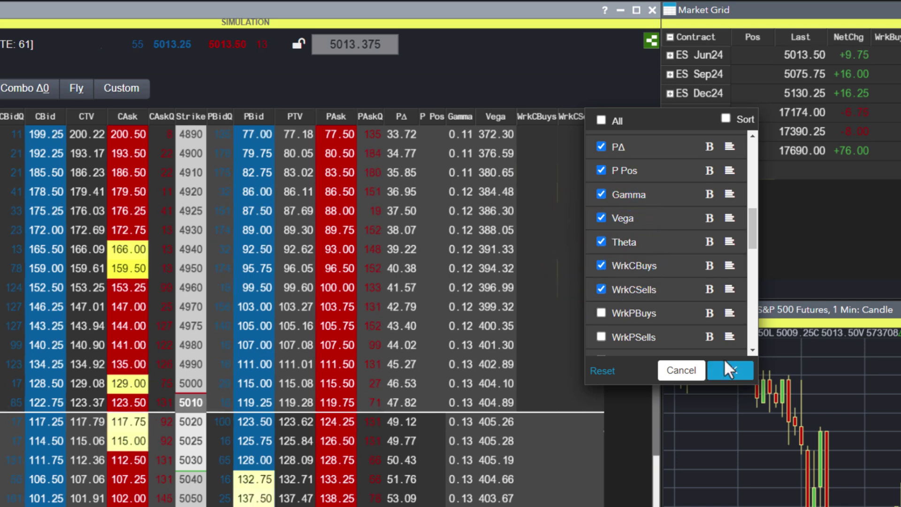
pyautogui.click(730, 371)
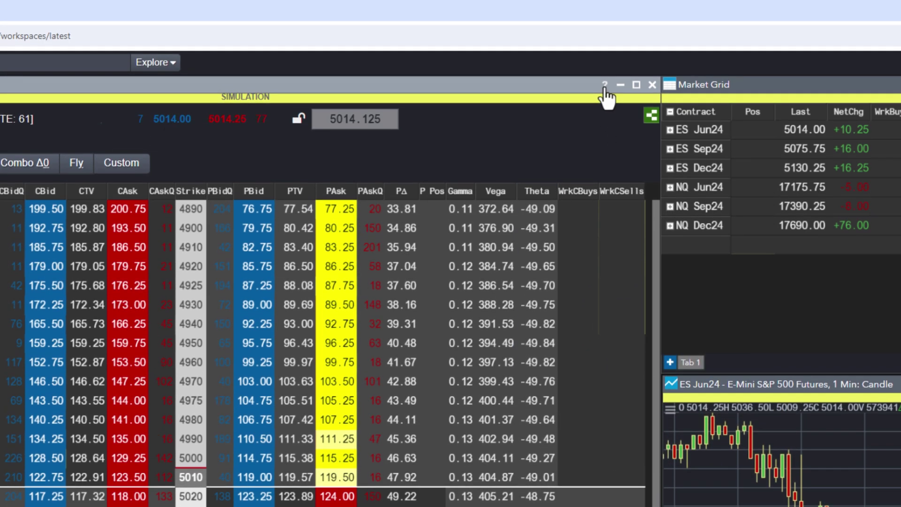
# Step: Add ES Sep24 and ES Dec24 expiry tabs, showing Dec24 options expiring Dec 20, 2024
pyautogui.click(605, 87)
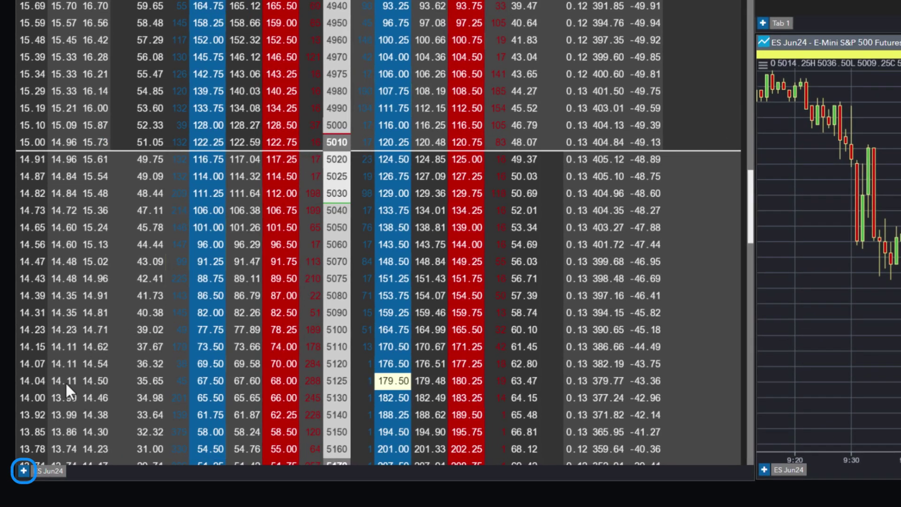
pyautogui.click(23, 471)
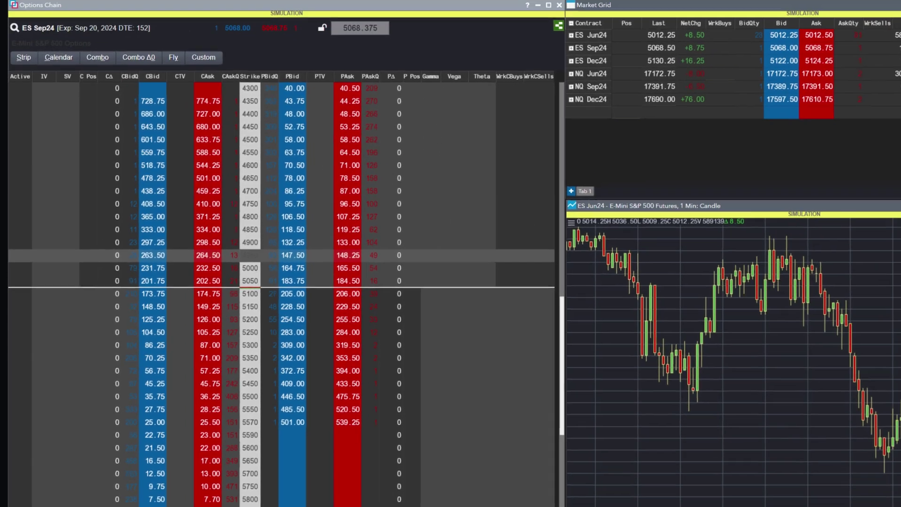
pyautogui.click(23, 471)
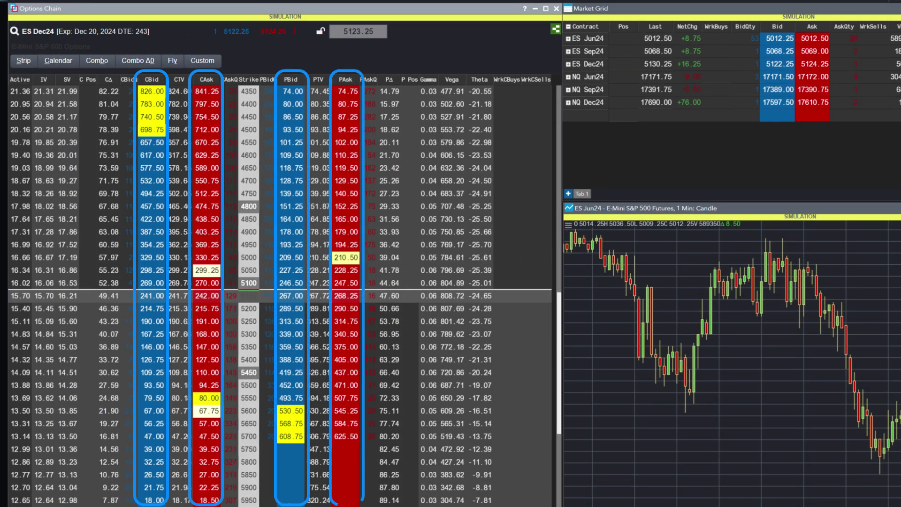
# Step: Open an order ticket and price ladder from the ES Dec24 5450 call's 110.00 ask
pyautogui.click(212, 375)
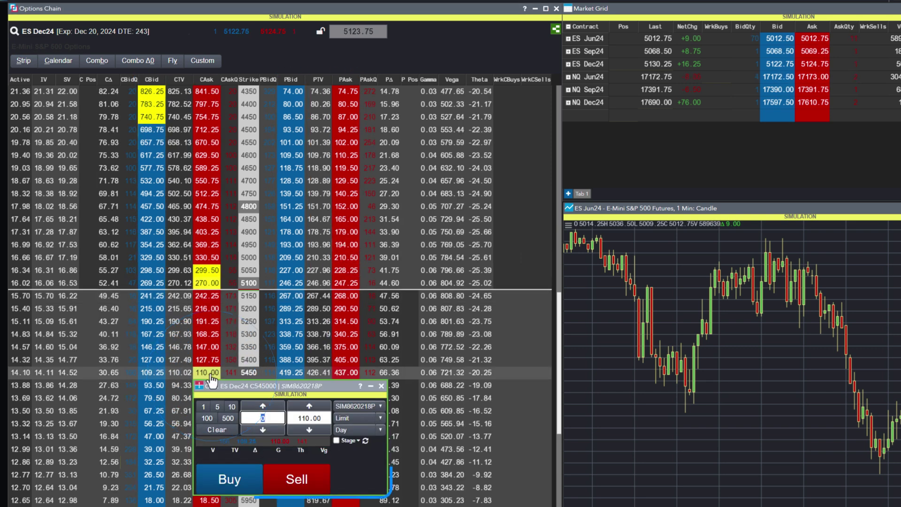
pyautogui.click(212, 376)
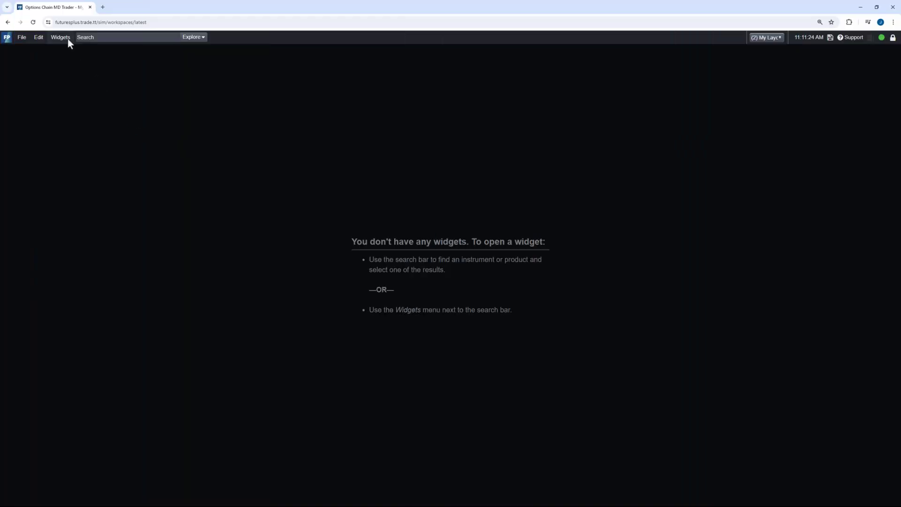
# Step: Add an empty Market Grid, enlarge it to show Vol, Settle, High and Low, and search 'es'
pyautogui.click(61, 38)
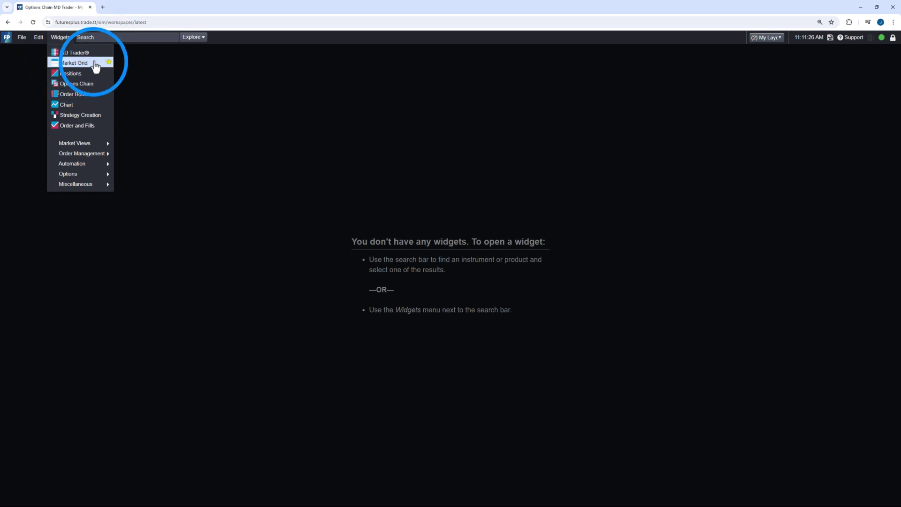
pyautogui.click(74, 63)
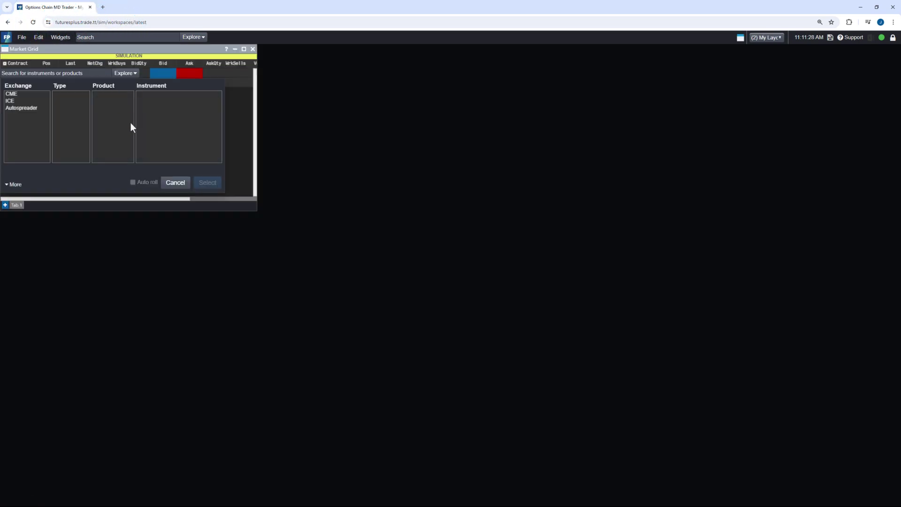
pyautogui.click(165, 176)
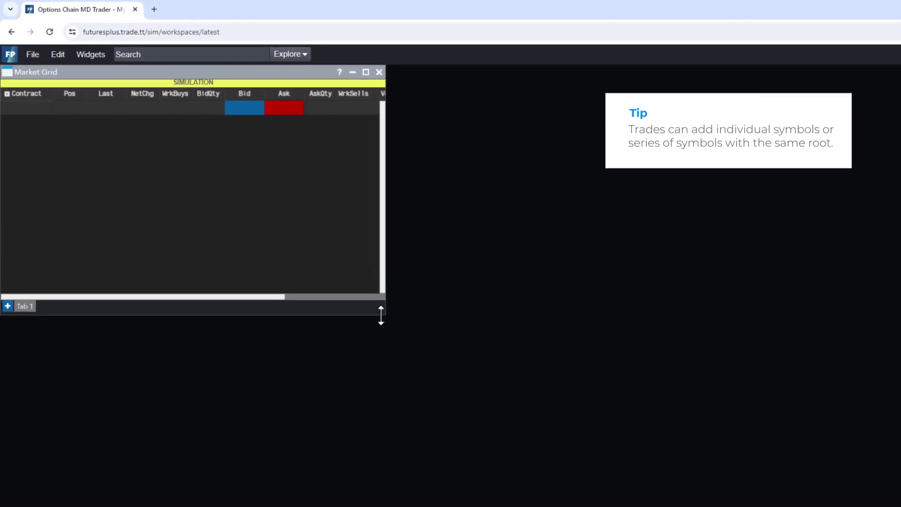
pyautogui.moveTo(388, 322); pyautogui.dragTo(593, 506)
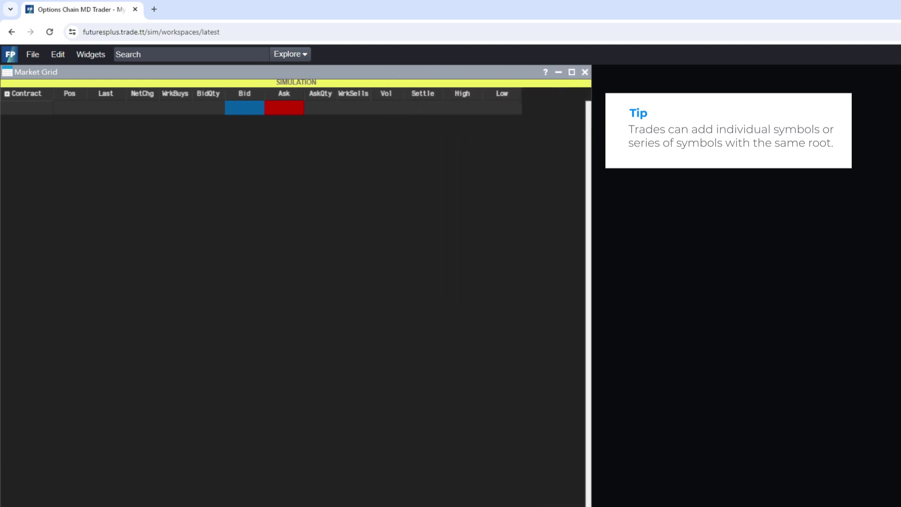
pyautogui.click(20, 110)
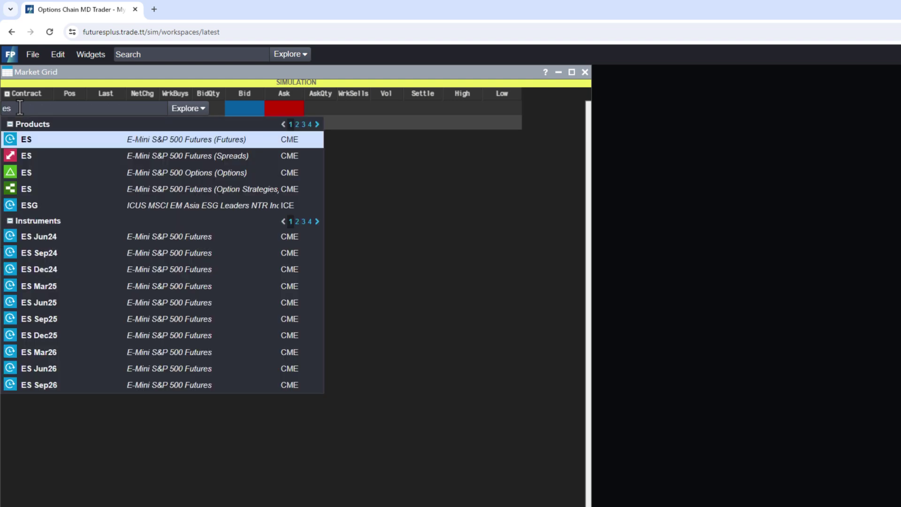
# Step: Fill the grid with ES futures, then remove the 18 contracts from Mar25 onward
pyautogui.click(144, 148)
pyautogui.moveTo(38, 148); pyautogui.dragTo(34, 398)
pyautogui.rightClick(37, 351)
pyautogui.click(77, 411)
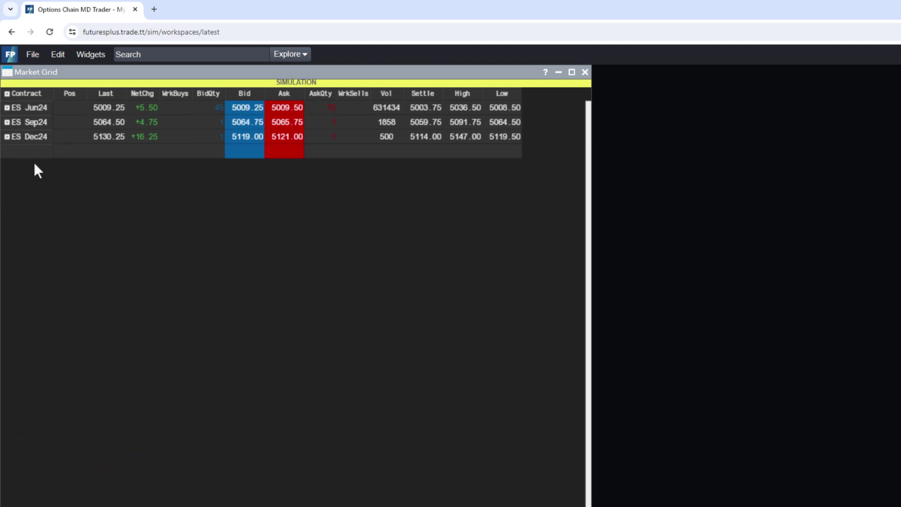
# Step: Add the ZB Treasury Bond futures (Jun24, Sep24, Dec24) via a 'zb' search
pyautogui.click(30, 153)
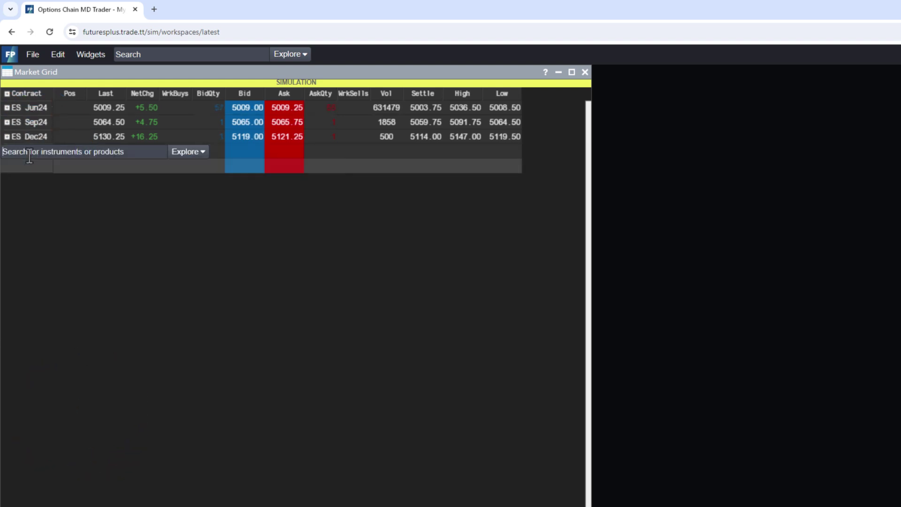
pyautogui.write('zb')
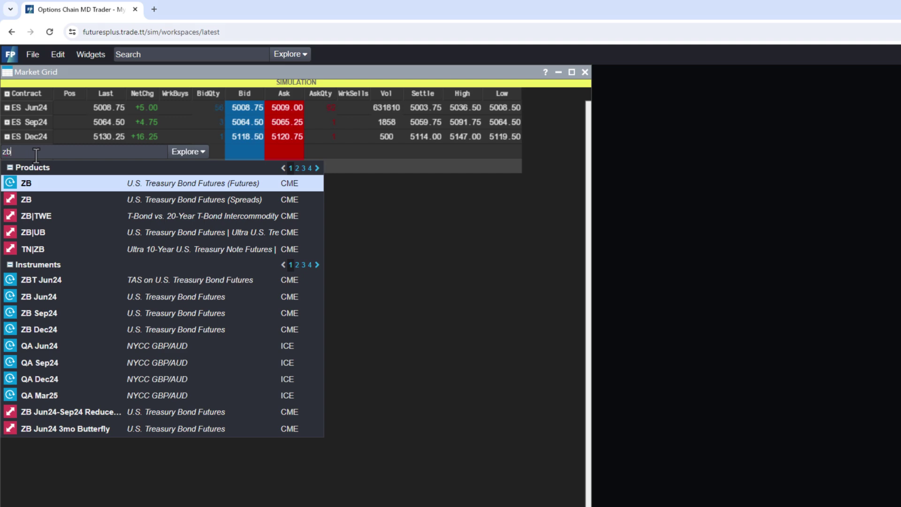
pyautogui.click(135, 188)
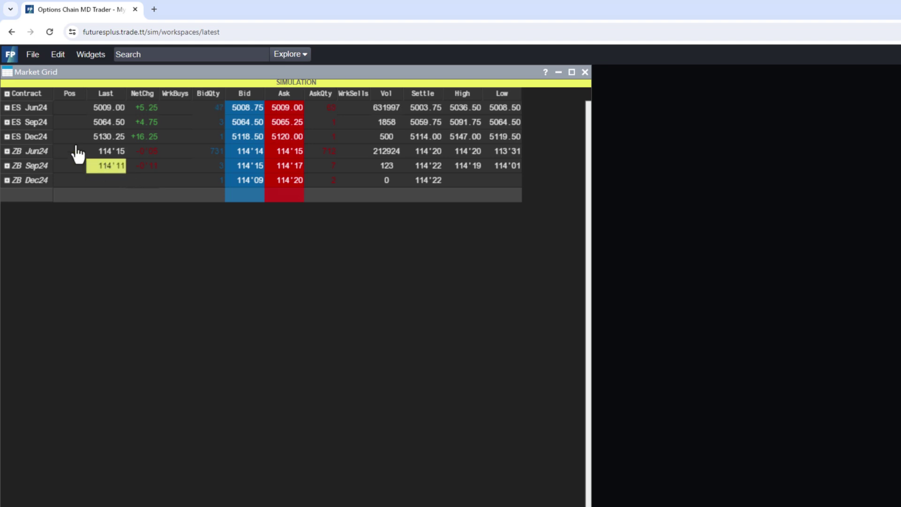
# Step: Insert label rows 'E-Min' above the ES contracts and 'Treasury' above the ZB contracts
pyautogui.rightClick(30, 108)
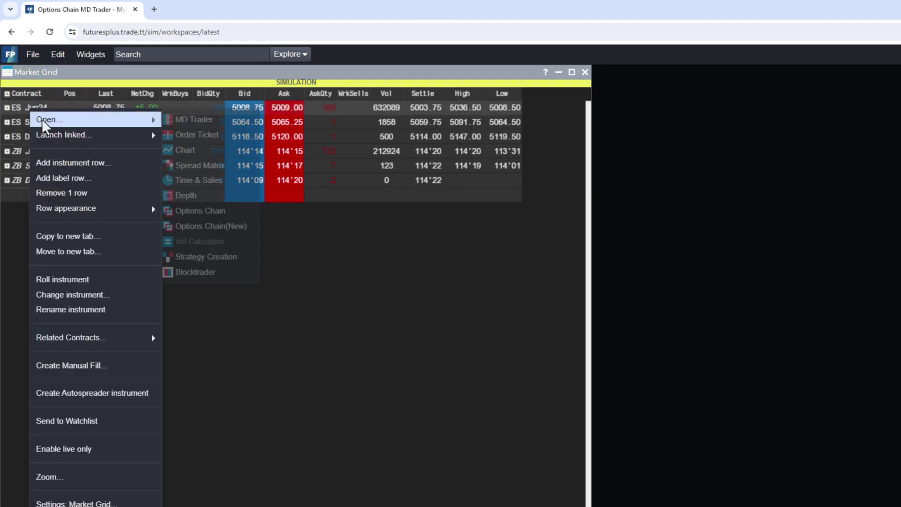
pyautogui.click(75, 177)
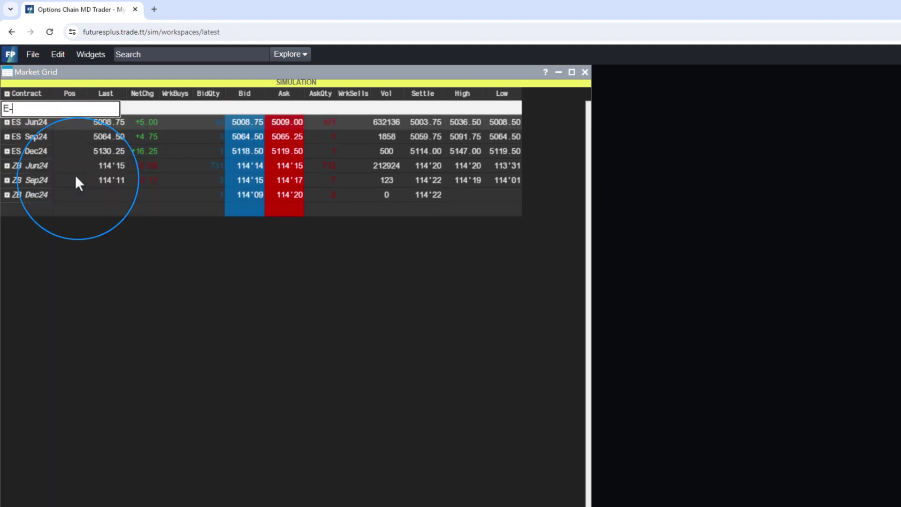
pyautogui.write('E-Min')
pyautogui.rightClick(39, 169)
pyautogui.click(72, 227)
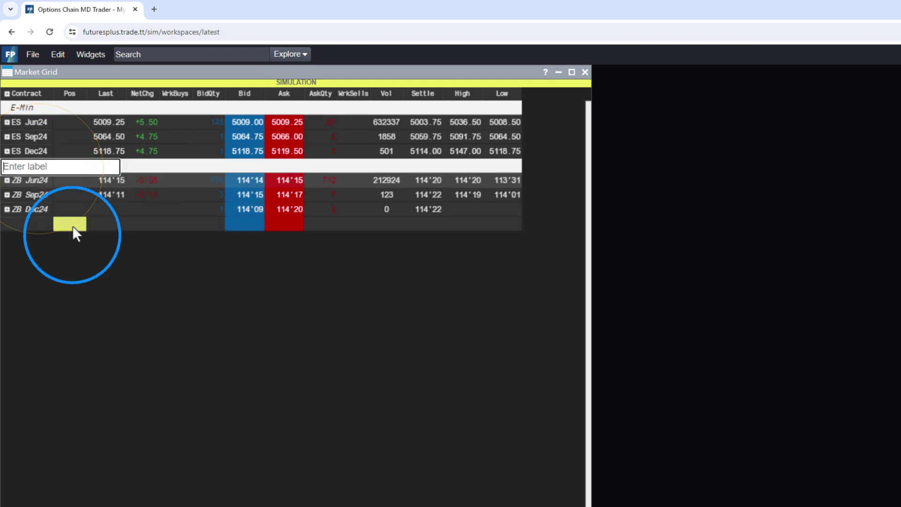
pyautogui.write('Treasury')
pyautogui.press('Return')
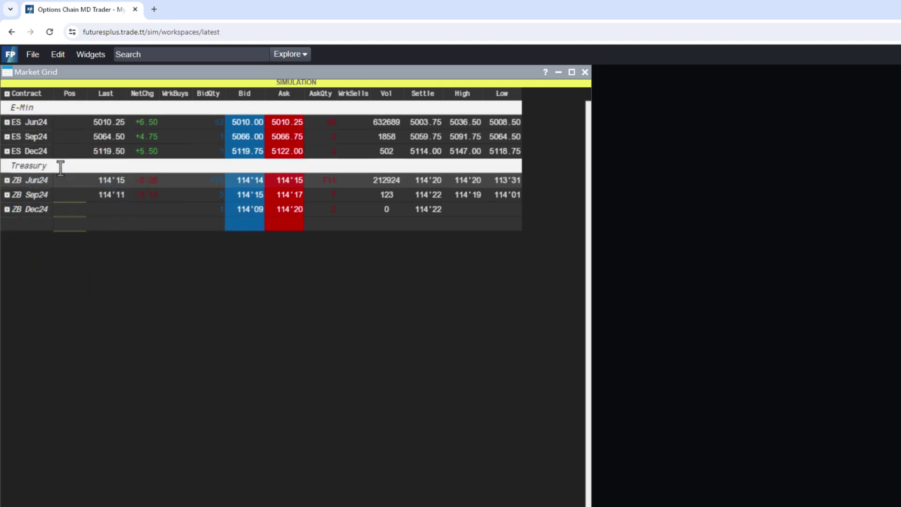
# Step: Expand ZB Jun24 to ten depth levels and maximize the browser window
pyautogui.click(6, 180)
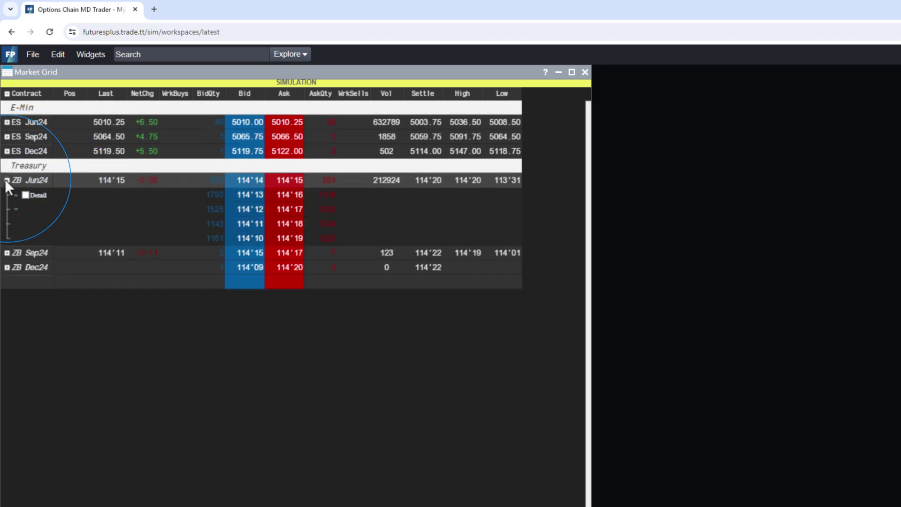
pyautogui.click(15, 207)
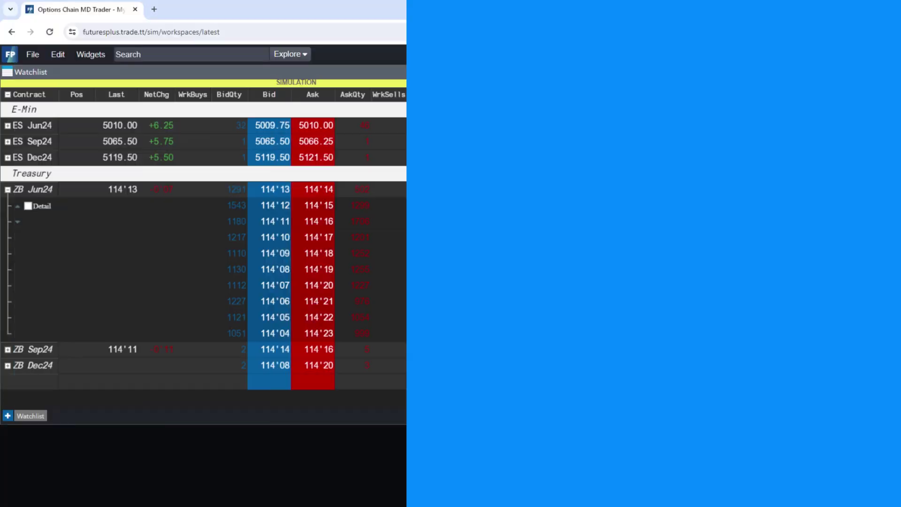
pyautogui.press('super+Up')
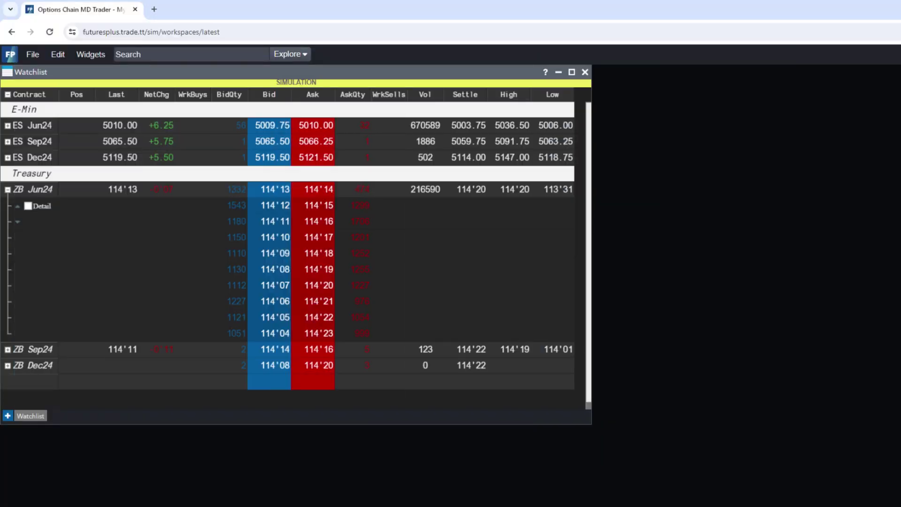
# Step: Add an empty watchlist tab and rename it to Financials
pyautogui.click(7, 416)
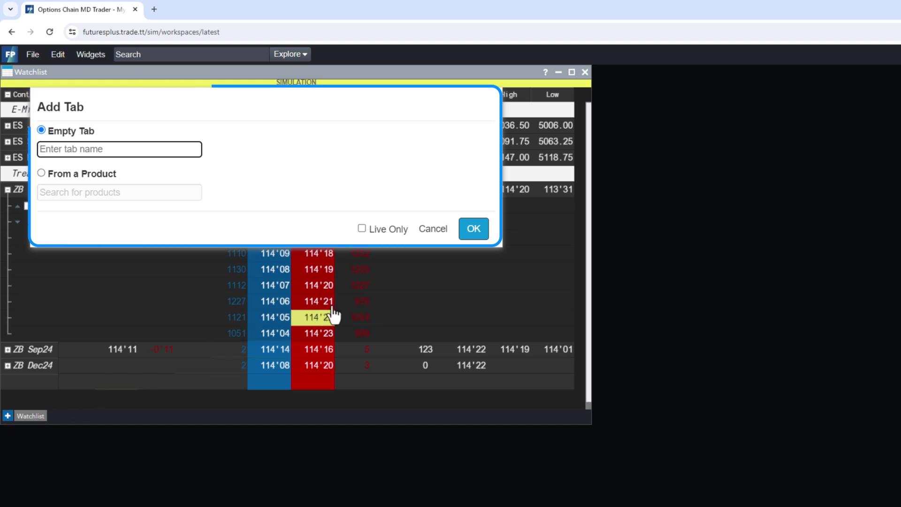
pyautogui.click(473, 229)
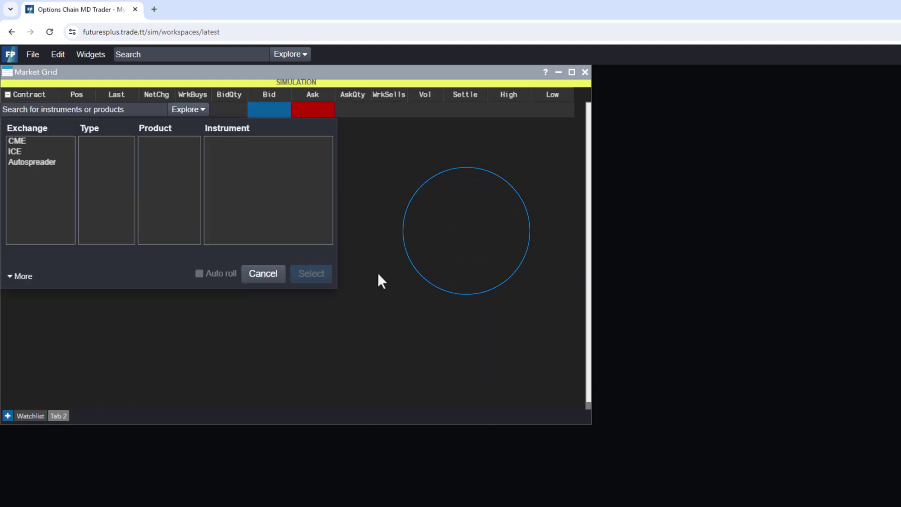
pyautogui.rightClick(55, 416)
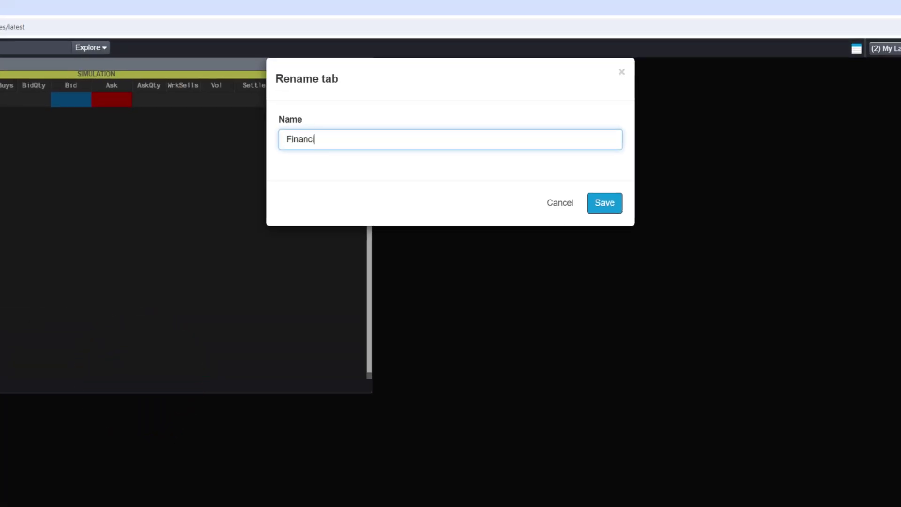
pyautogui.write('als')
pyautogui.press('Return')
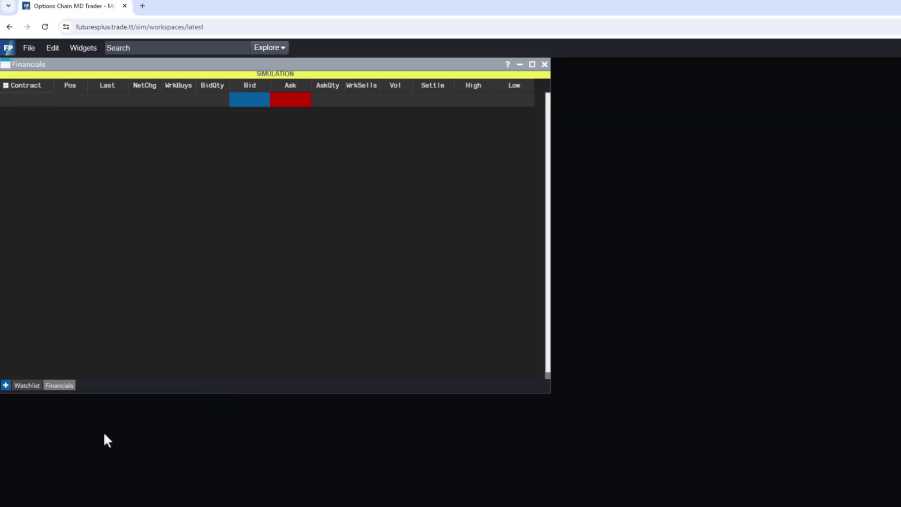
# Step: Add a Crude Oil Futures tab based on the CL Crude Oil Futures product
pyautogui.click(7, 386)
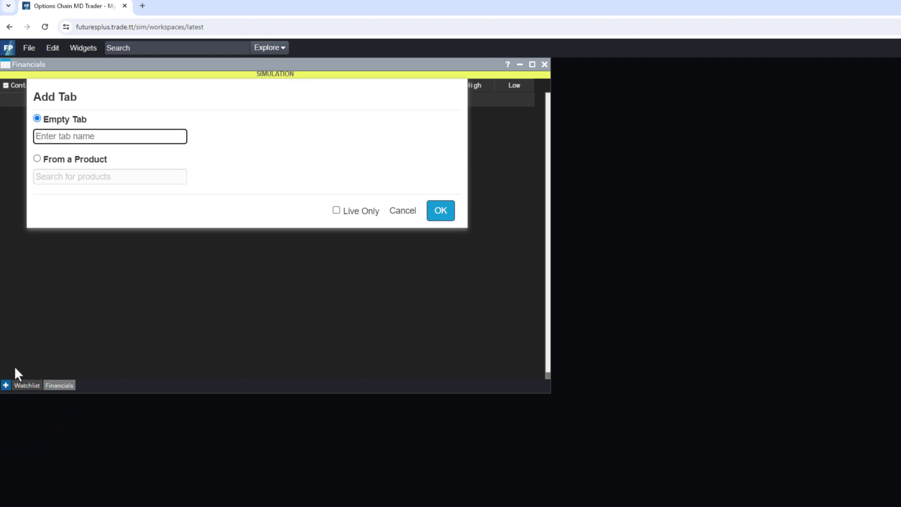
pyautogui.click(39, 160)
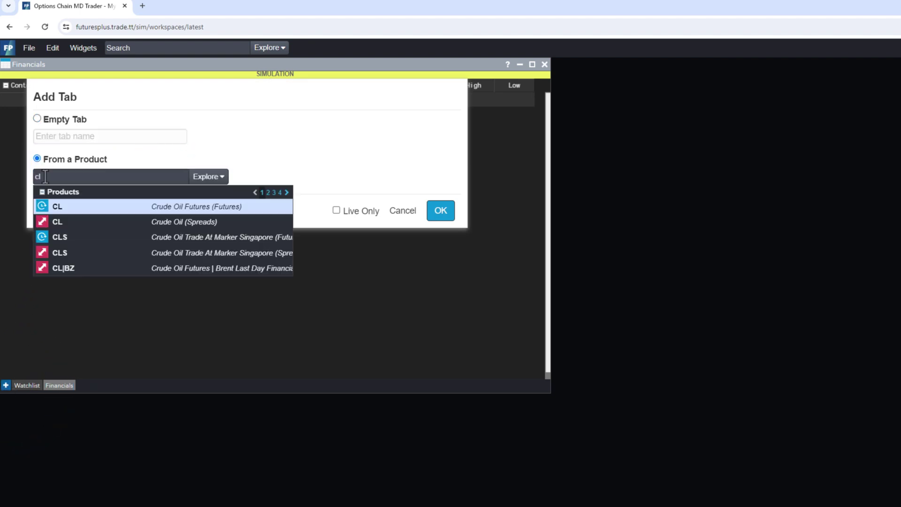
pyautogui.click(175, 212)
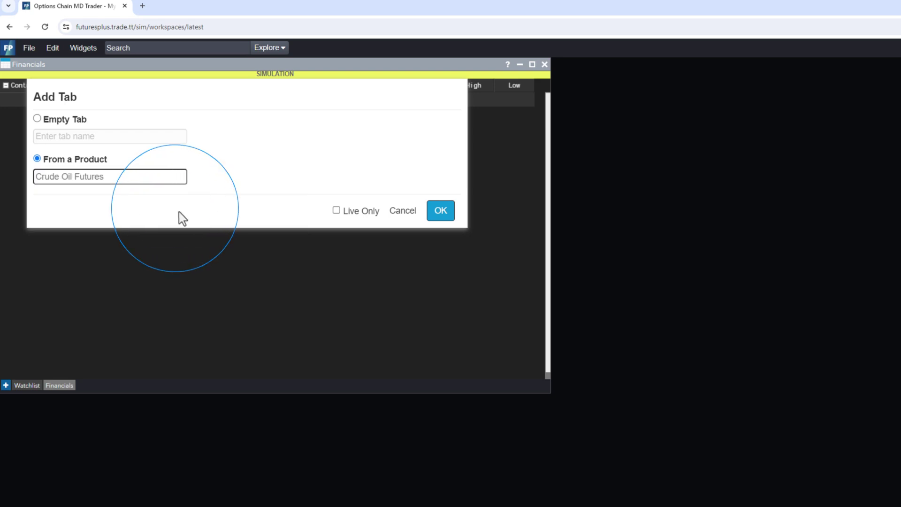
pyautogui.click(433, 214)
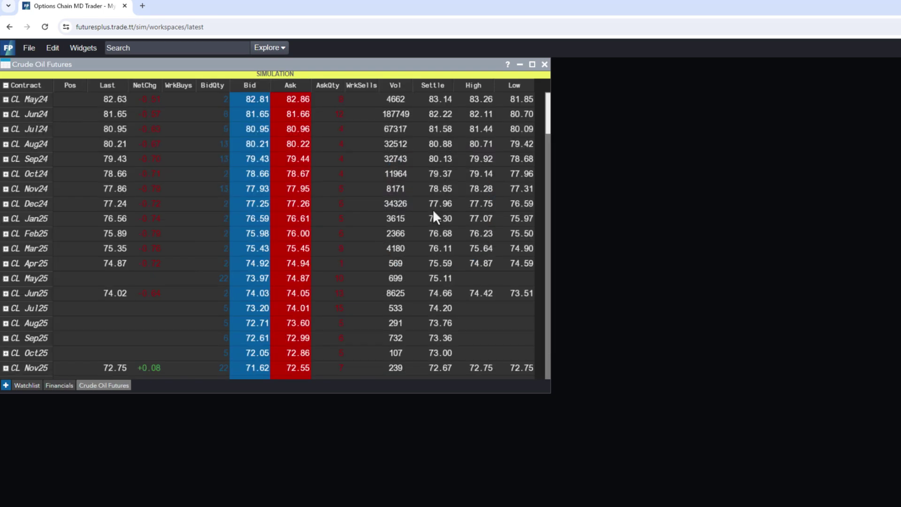
# Step: Enable the % Chg column and move it between AskQty and WrkSells
pyautogui.rightClick(369, 84)
pyautogui.click(424, 110)
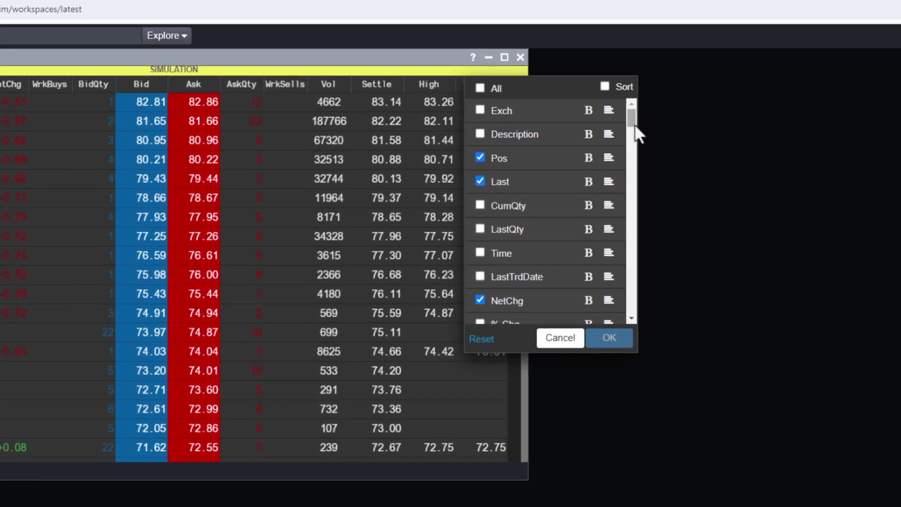
pyautogui.moveTo(634, 119); pyautogui.dragTo(634, 134)
pyautogui.click(479, 141)
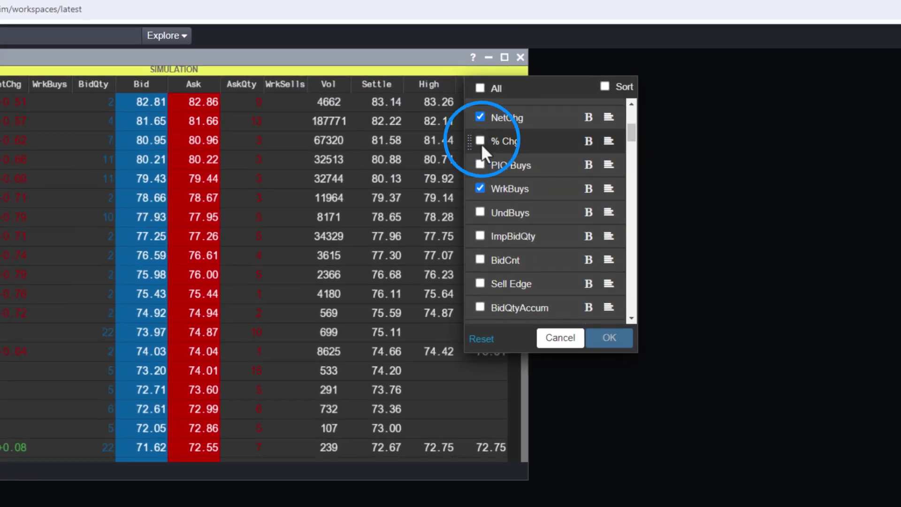
pyautogui.click(608, 338)
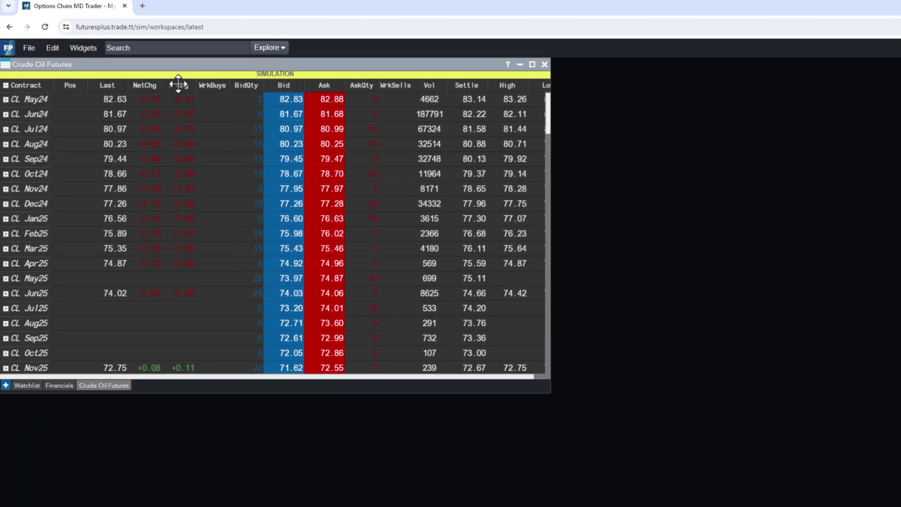
pyautogui.moveTo(178, 84); pyautogui.dragTo(370, 94)
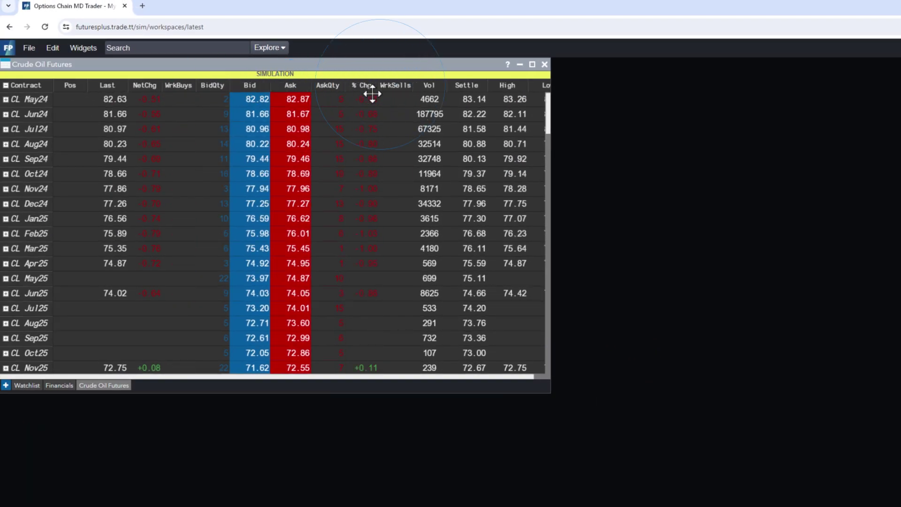